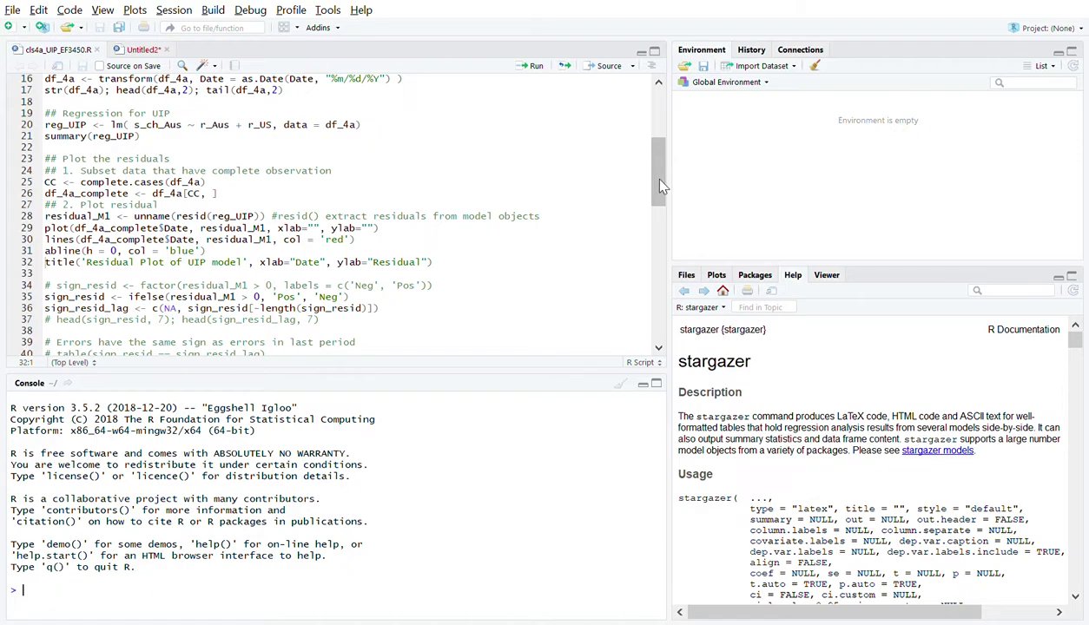
# - Run the script's library lines to load the lmtest and sandwich packages, skipping their installation lines
pyautogui.moveTo(658, 159); pyautogui.dragTo(236, 92)
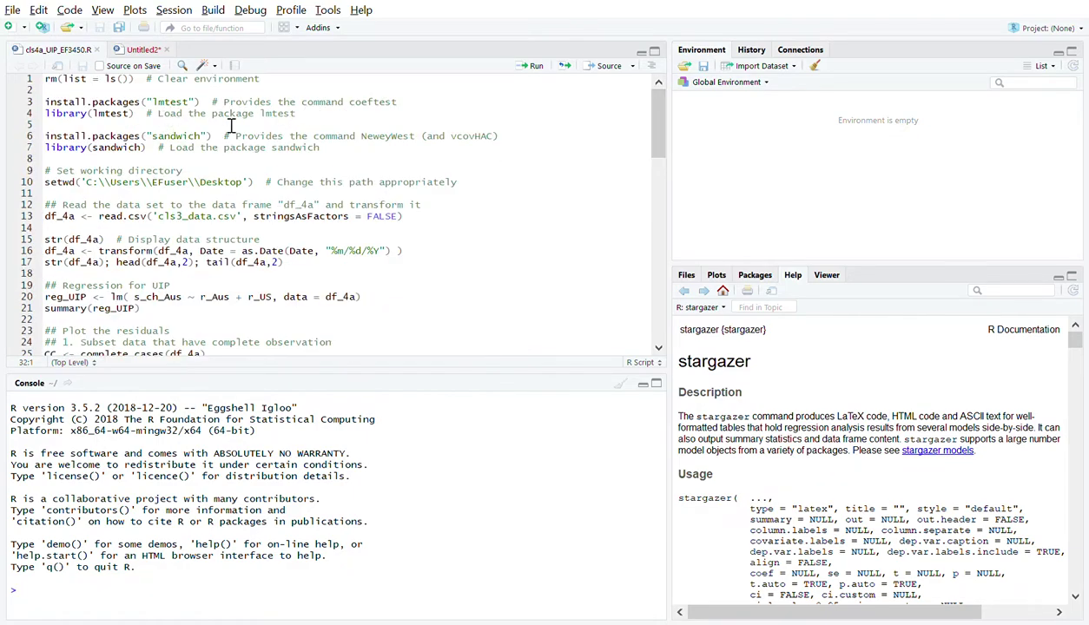
pyautogui.click(165, 113)
pyautogui.click(200, 103)
pyautogui.click(122, 113)
pyautogui.hotkey('ctrl', 'Return')
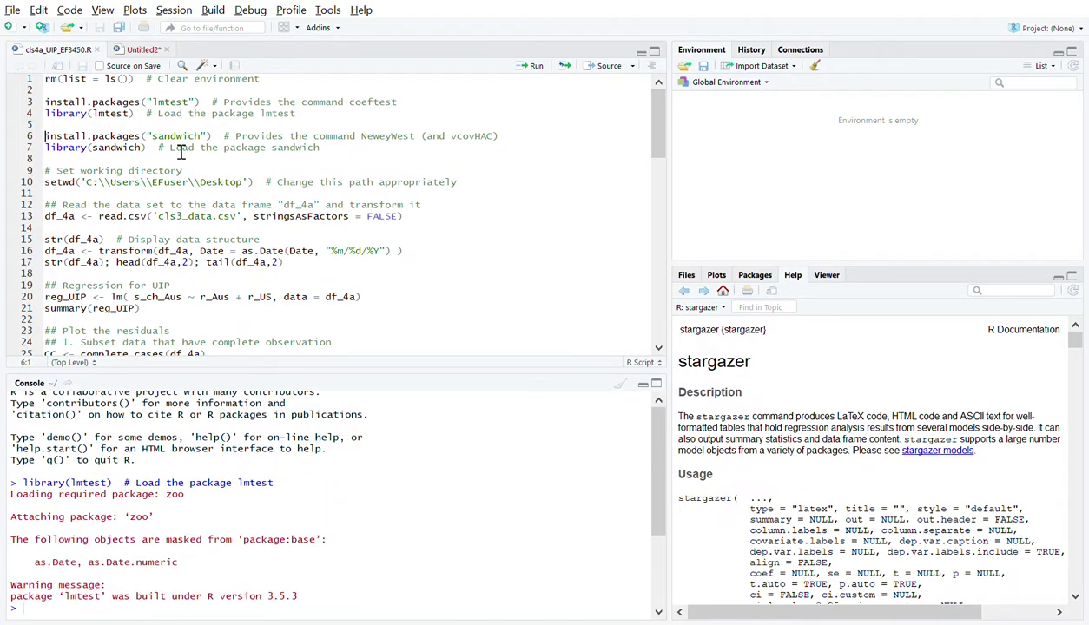
pyautogui.click(165, 147)
pyautogui.hotkey('ctrl', 'Return')
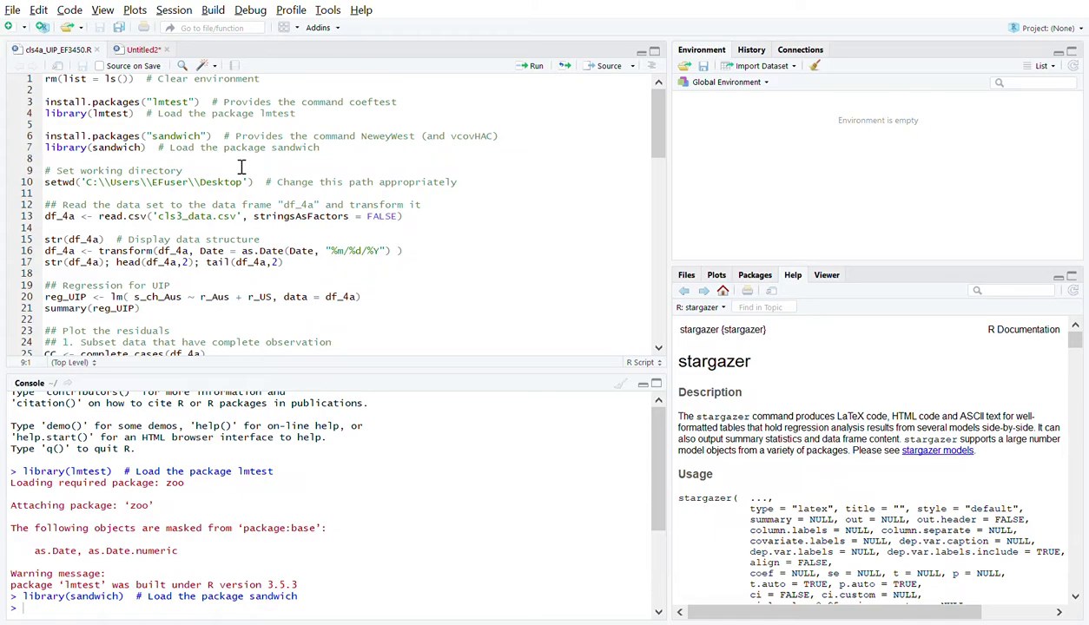
# - Run the script lines that set the working directory to the Desktop and read cls3_data.csv into df_4a
pyautogui.click(163, 182)
pyautogui.hotkey('ctrl', 'Return')
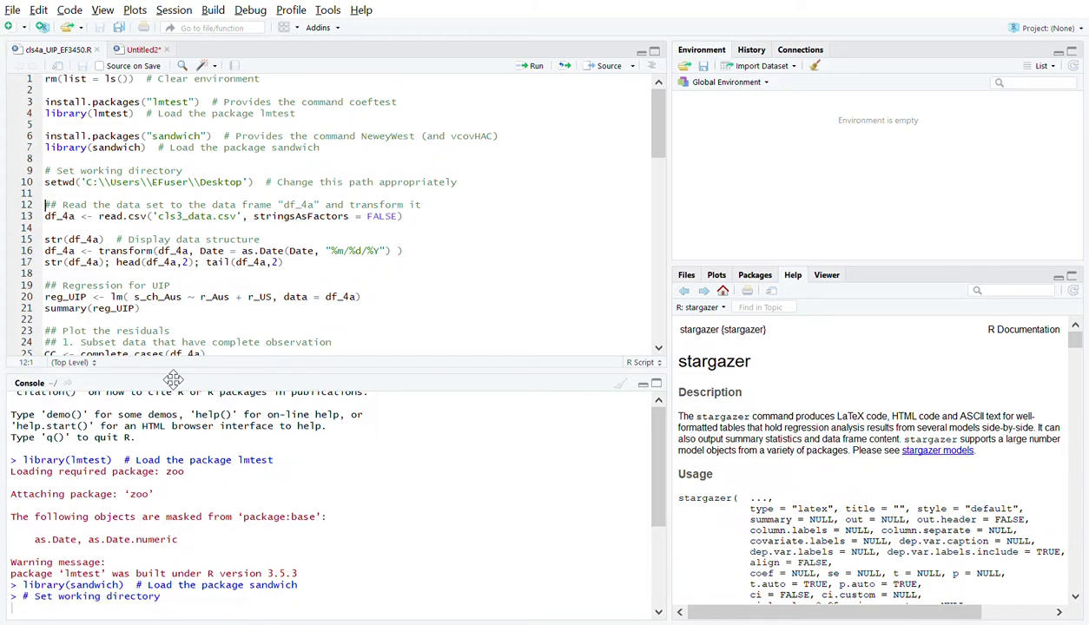
pyautogui.click(132, 218)
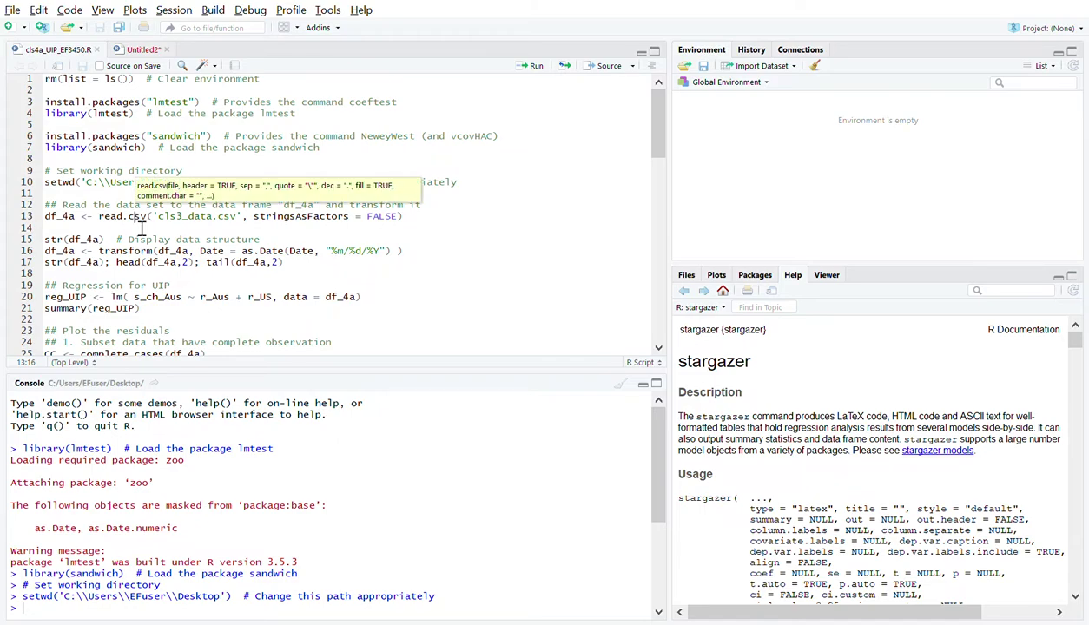
pyautogui.hotkey('ctrl', 'Return')
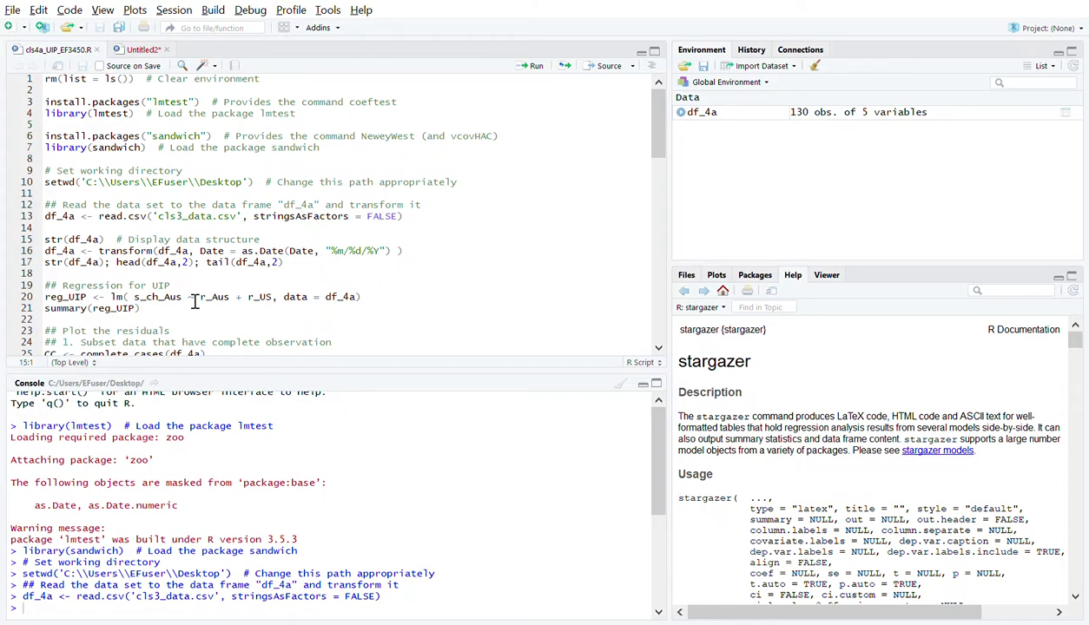
# - Convert df_4a's Date column to date format with the script's transform line, displaying the data structure before and after
pyautogui.hotkey('ctrl', 'Return')
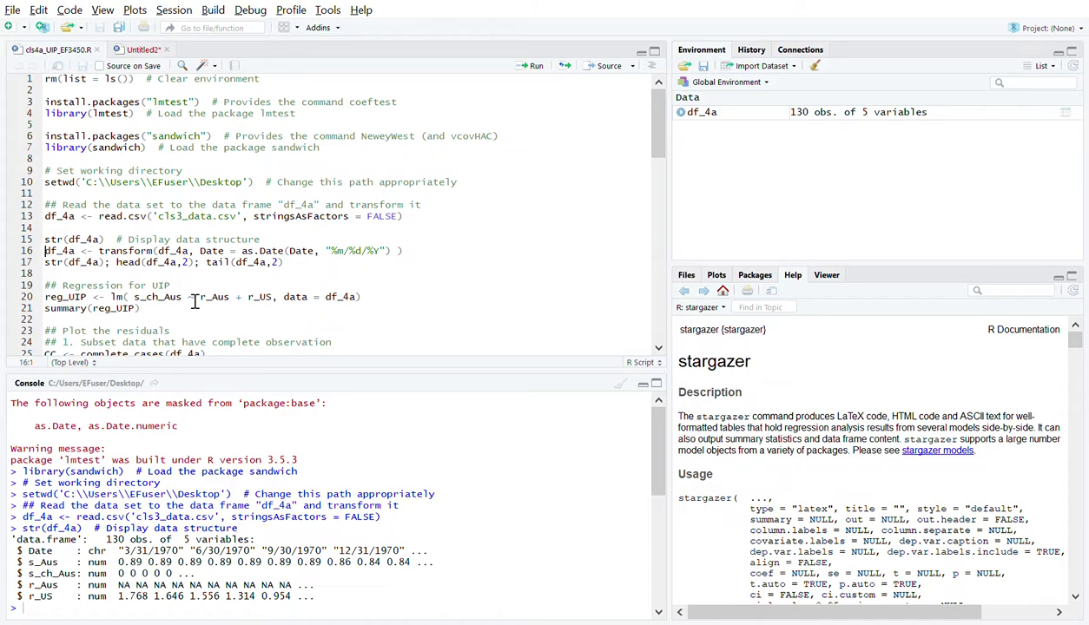
pyautogui.hotkey('ctrl', 'Return')
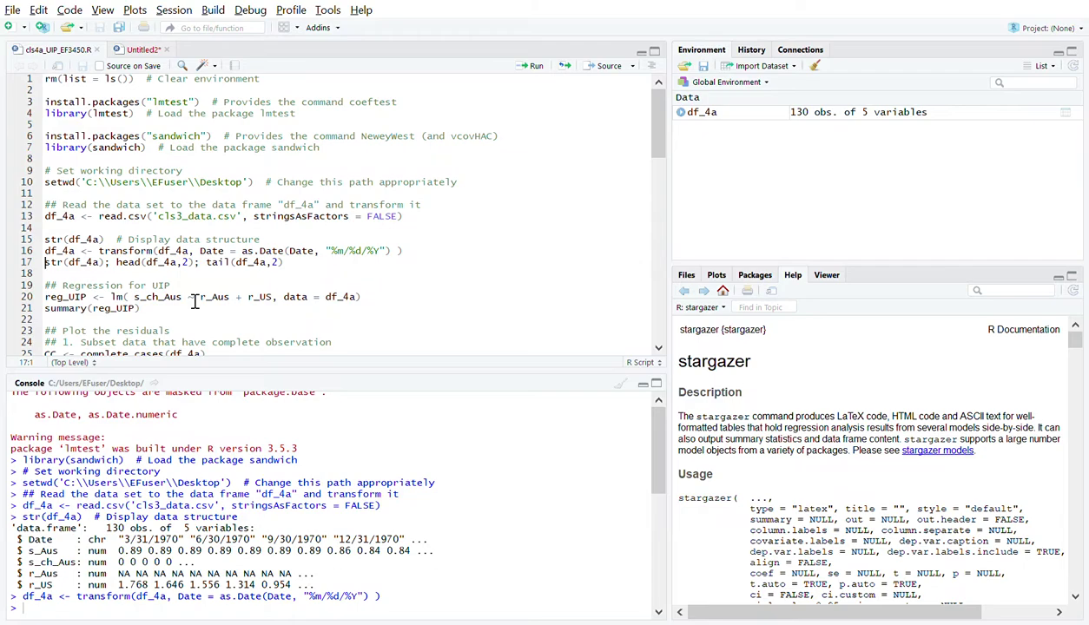
pyautogui.hotkey('ctrl', 'Return')
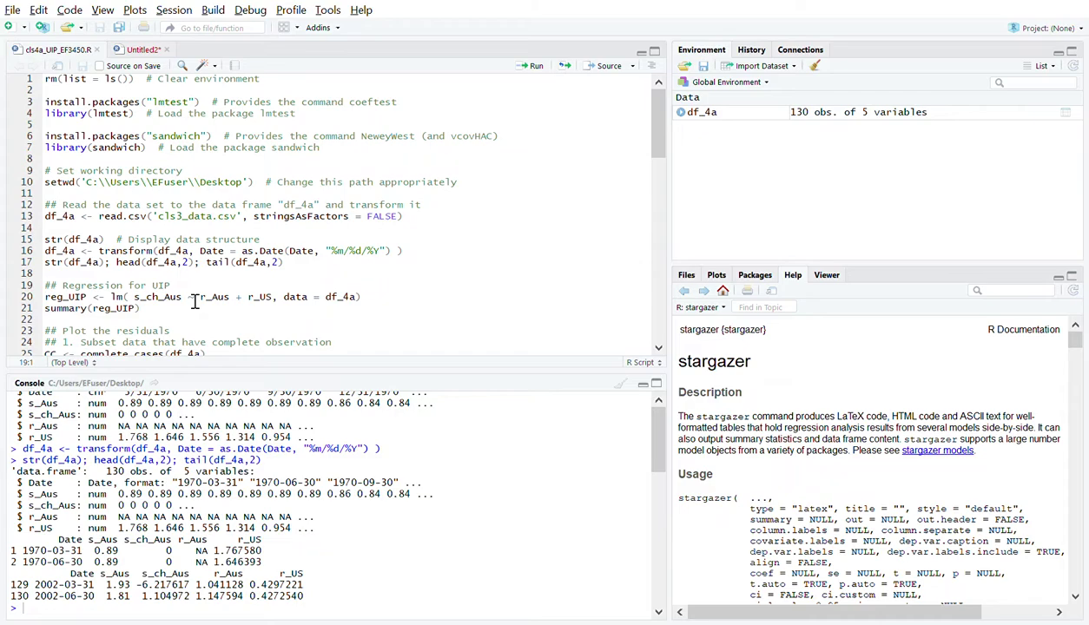
# - Run the UIP regression of s_ch_Aus on r_Aus and r_US as reg_UIP and display its summary
pyautogui.moveTo(134, 299); pyautogui.dragTo(273, 304)
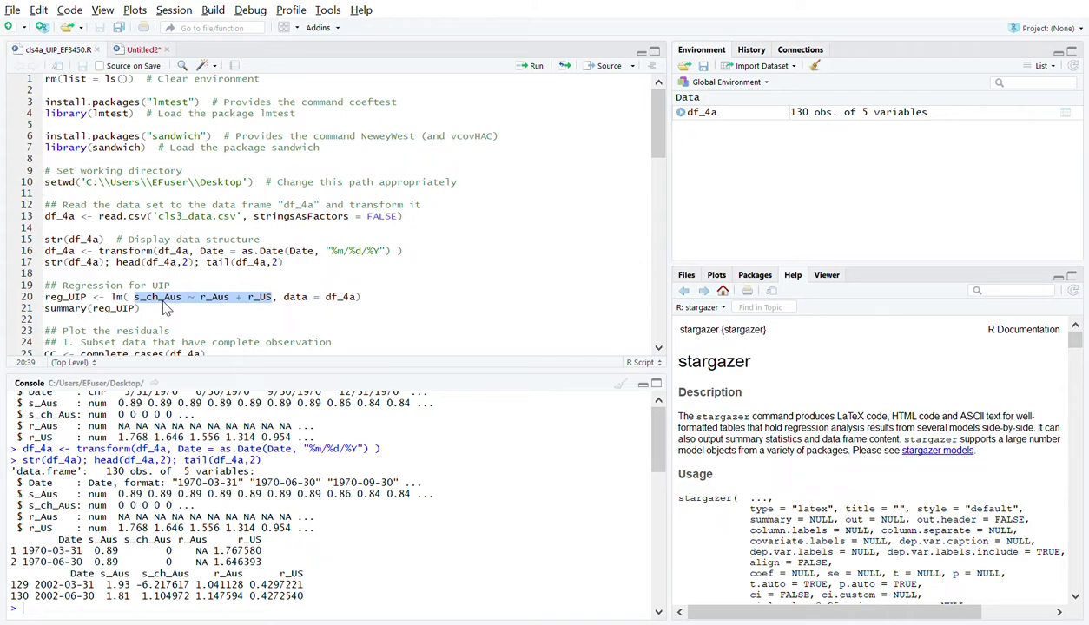
pyautogui.click(229, 314)
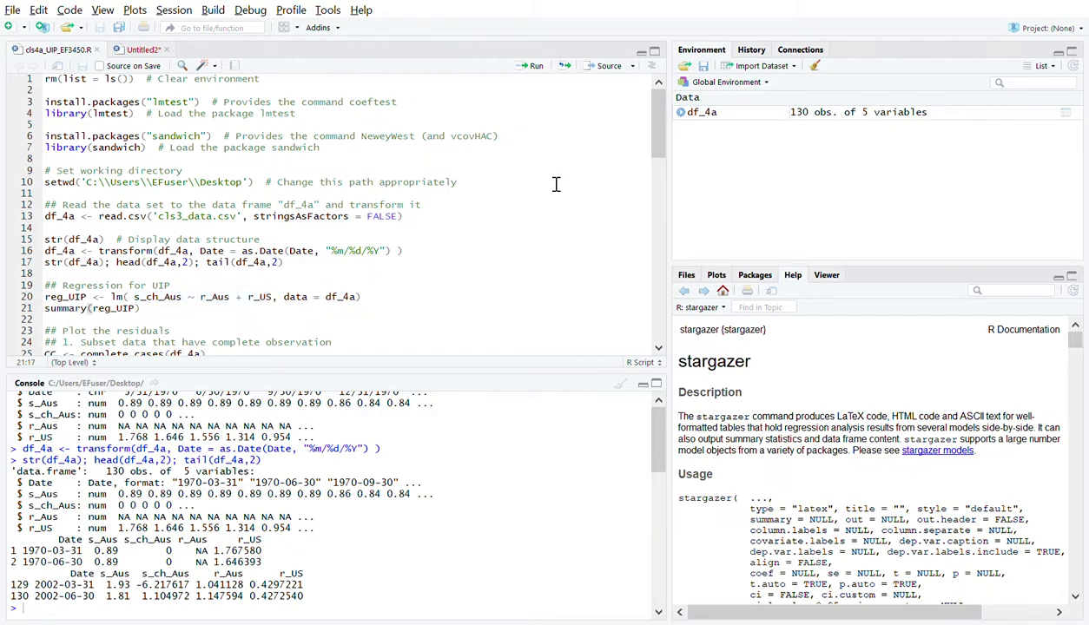
pyautogui.click(300, 297)
pyautogui.hotkey('ctrl', 'Return')
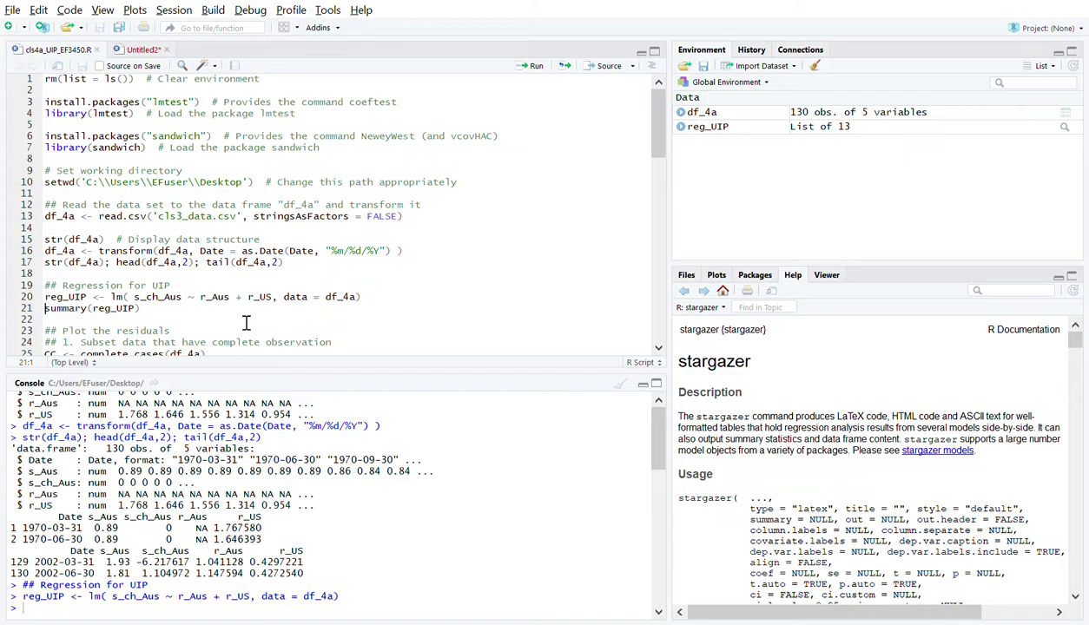
pyautogui.hotkey('ctrl', 'Return')
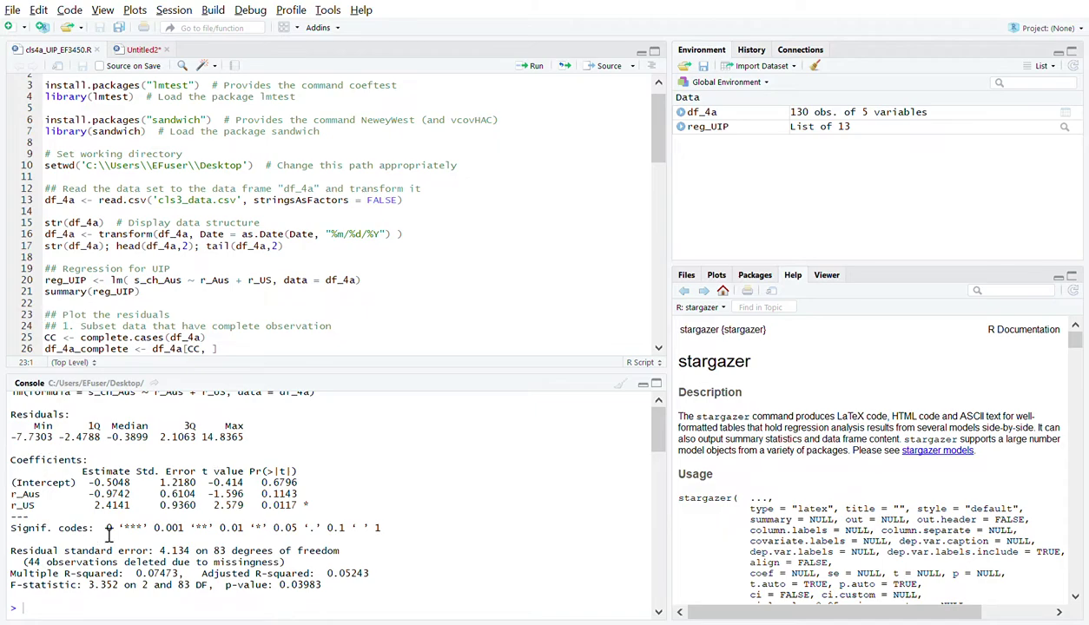
# - Run the complete.cases line on df_4a to create CC, and print CC in the console
pyautogui.click(658, 348)
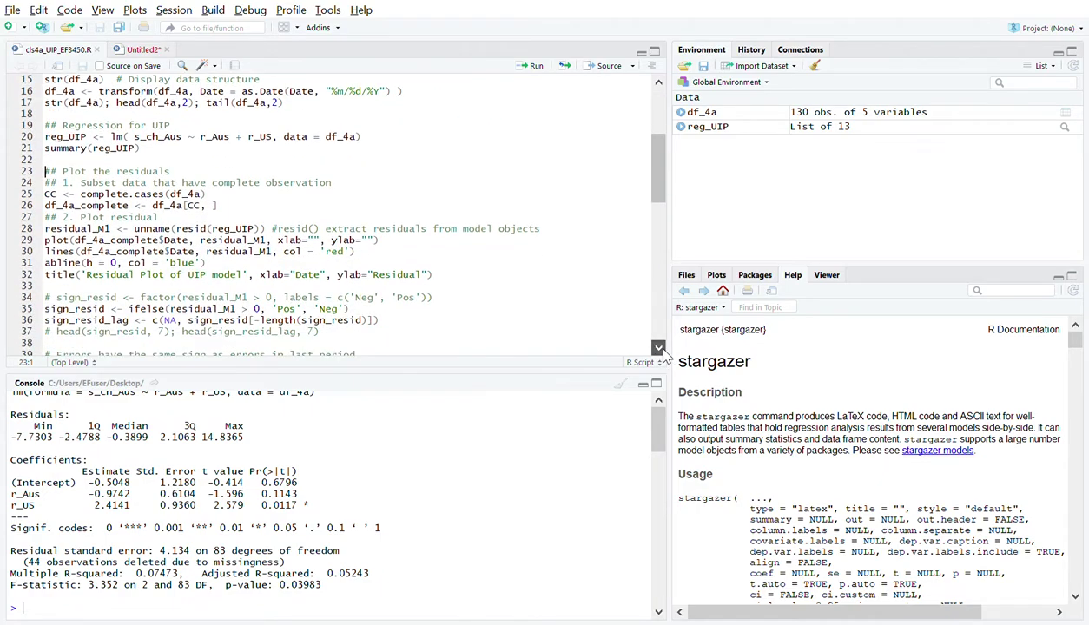
pyautogui.click(658, 349)
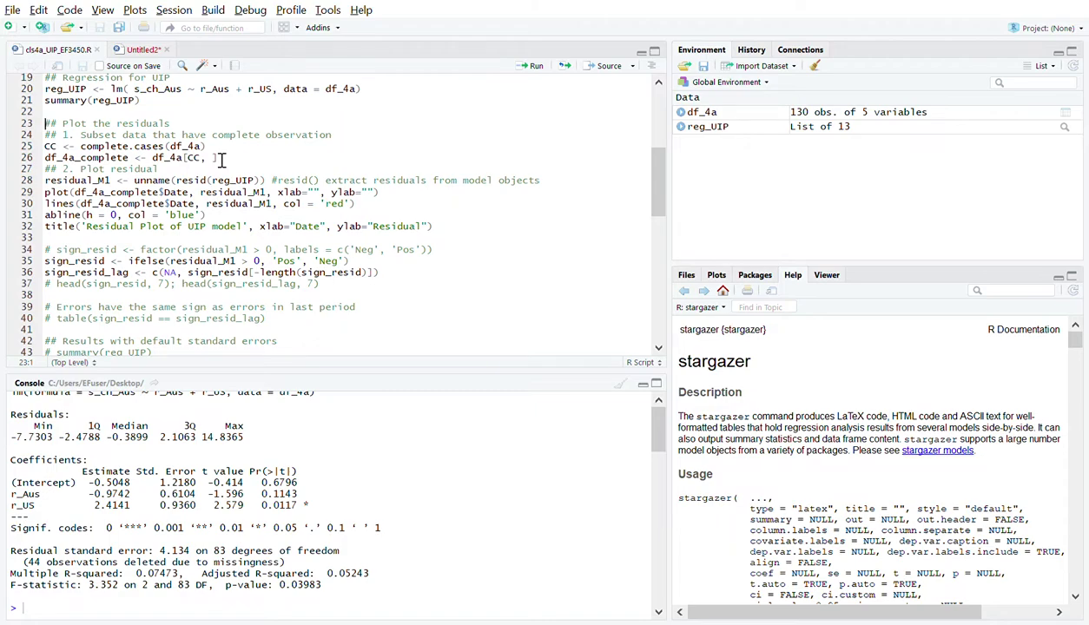
pyautogui.press('Down')
pyautogui.press('Down')
pyautogui.press('End')
pyautogui.hotkey('ctrl', 'Return')
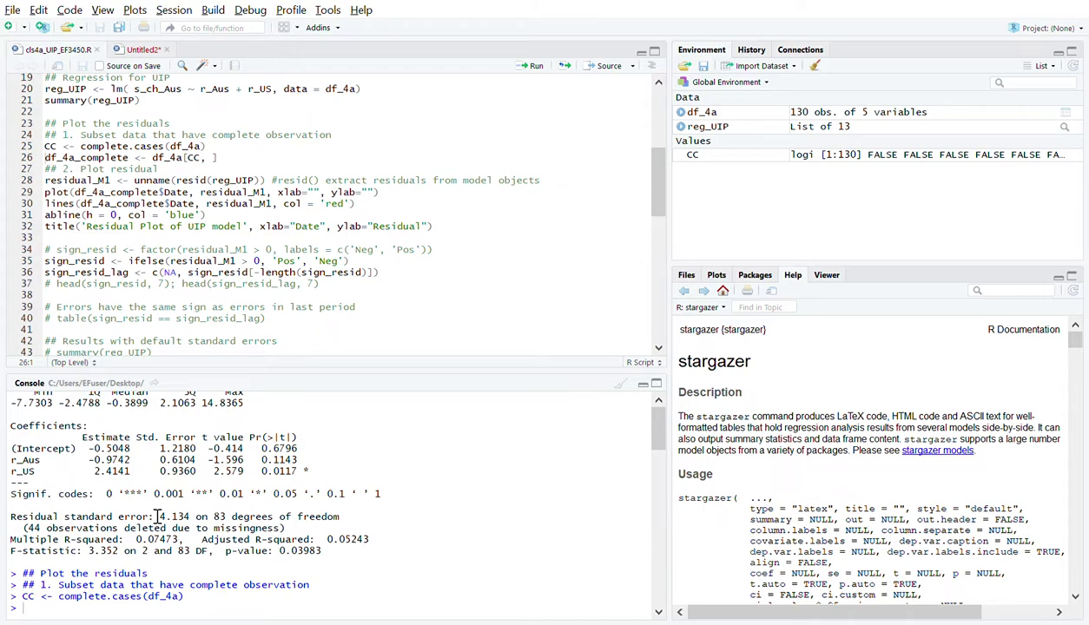
pyautogui.write('CC')
pyautogui.press('Return')
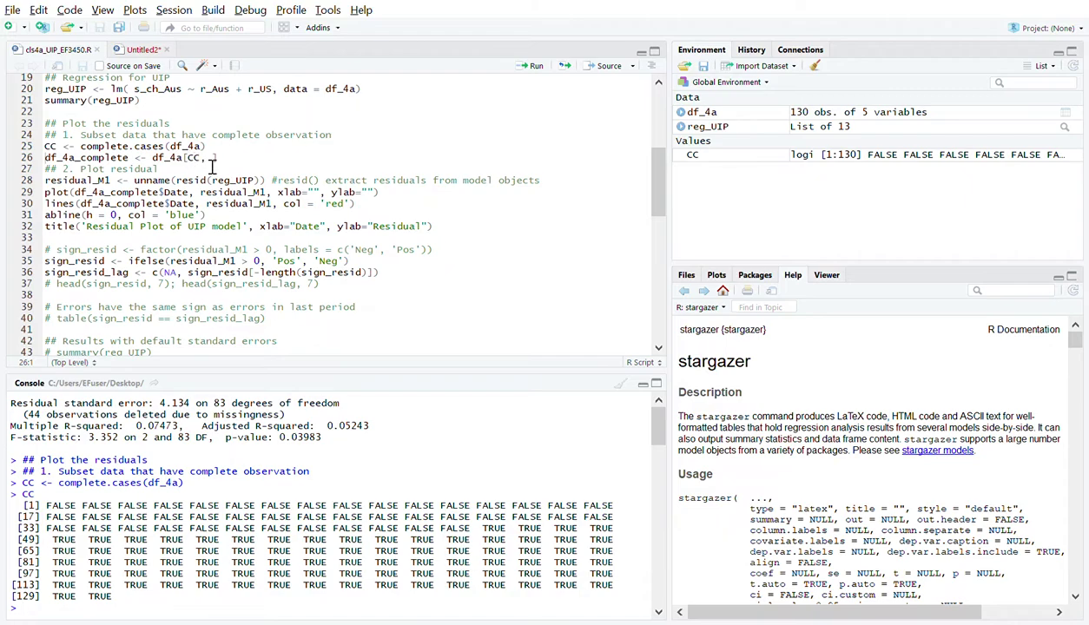
# - Run the script line that subsets df_4a by CC into df_4a_complete
pyautogui.click(242, 162)
pyautogui.moveTo(185, 157); pyautogui.dragTo(201, 158)
pyautogui.press('Right')
pyautogui.press('Right')
pyautogui.hotkey('ctrl', 'Return')
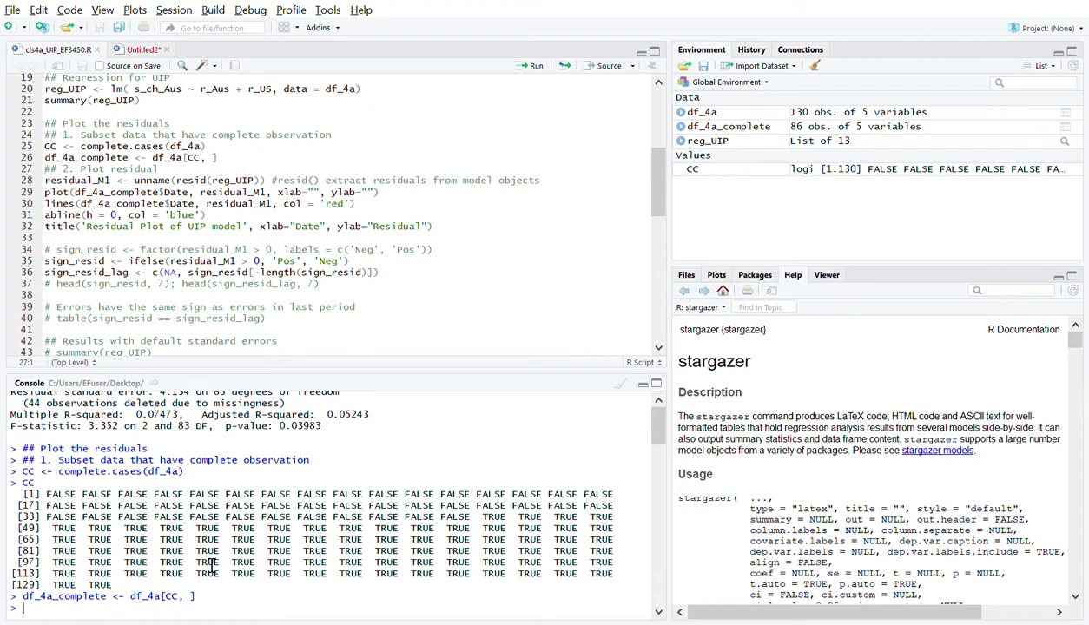
# - Display the structure of df_4a_complete by entering str(df_4a_complete) in the console
pyautogui.write('str(df_')
pyautogui.press('Tab')
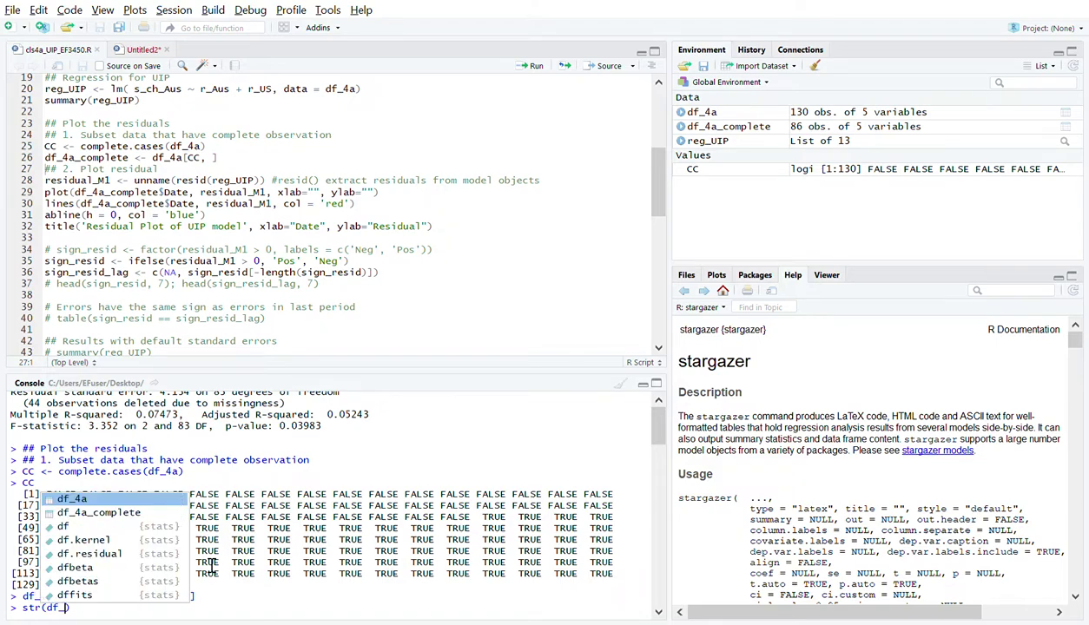
pyautogui.press('Down')
pyautogui.press('Return')
pyautogui.press('Return')
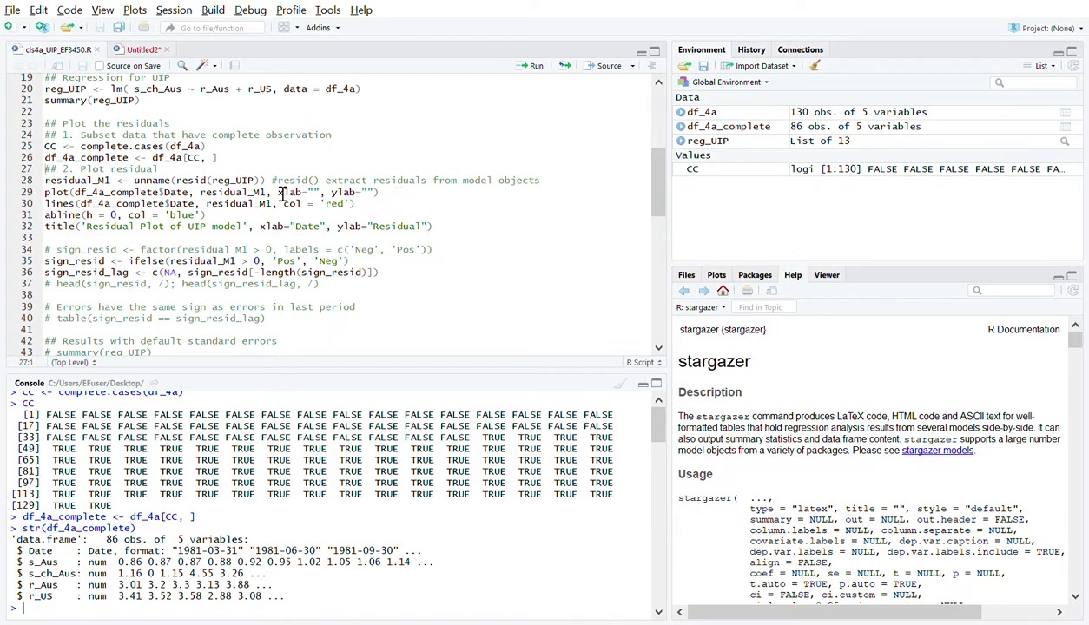
# - Run the script line that extracts the unnamed residuals of reg_UIP into residual_M1
pyautogui.click(217, 171)
pyautogui.doubleClick(232, 181)
pyautogui.moveTo(176, 182); pyautogui.dragTo(259, 183)
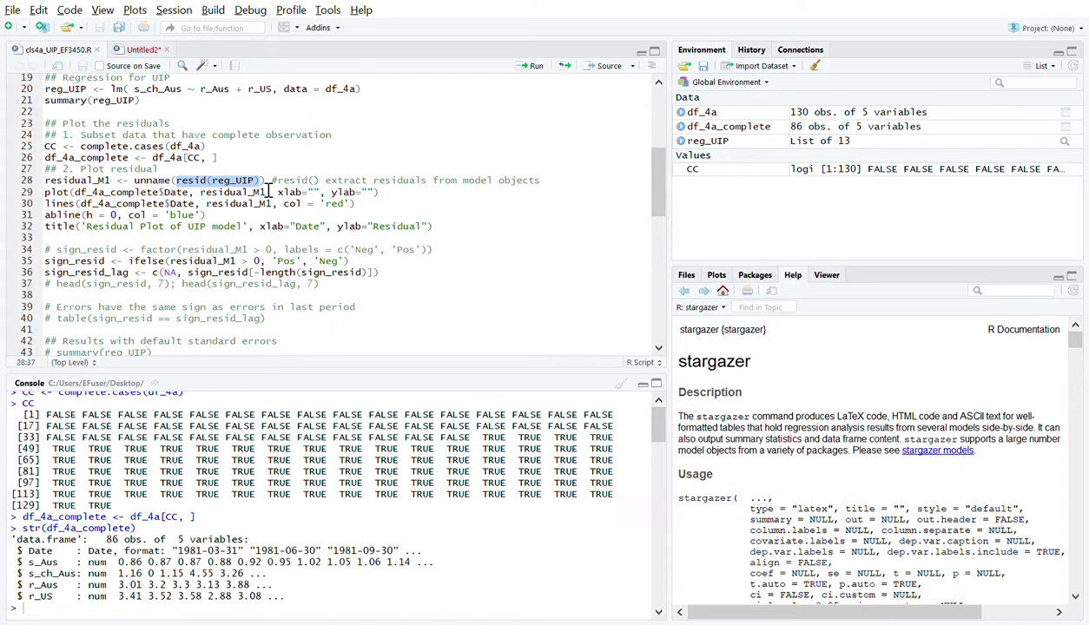
pyautogui.click(146, 184)
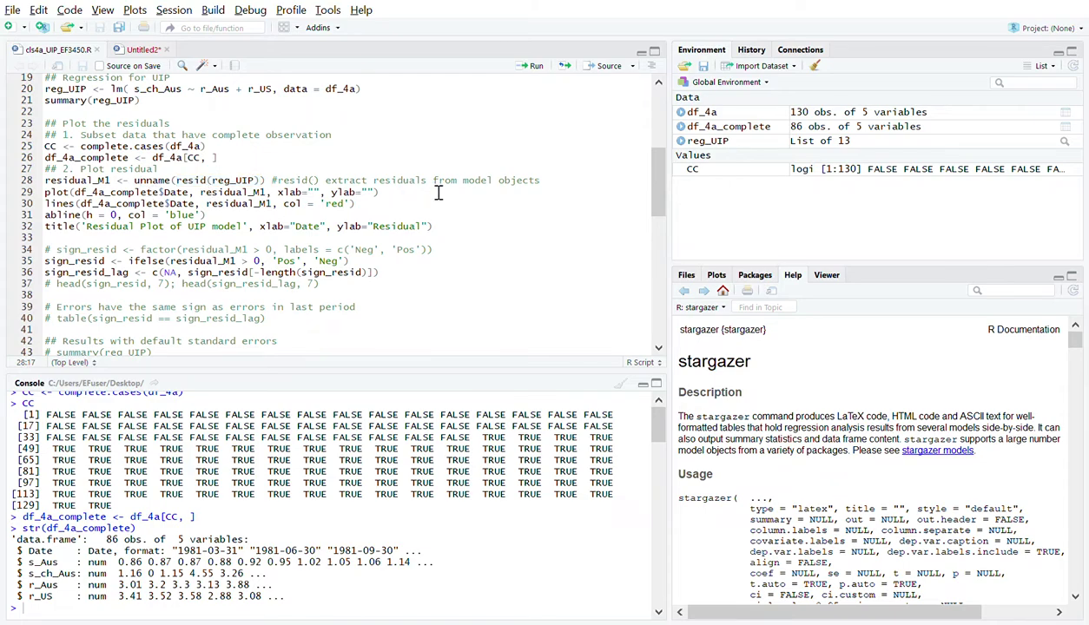
pyautogui.hotkey('ctrl', 'Return')
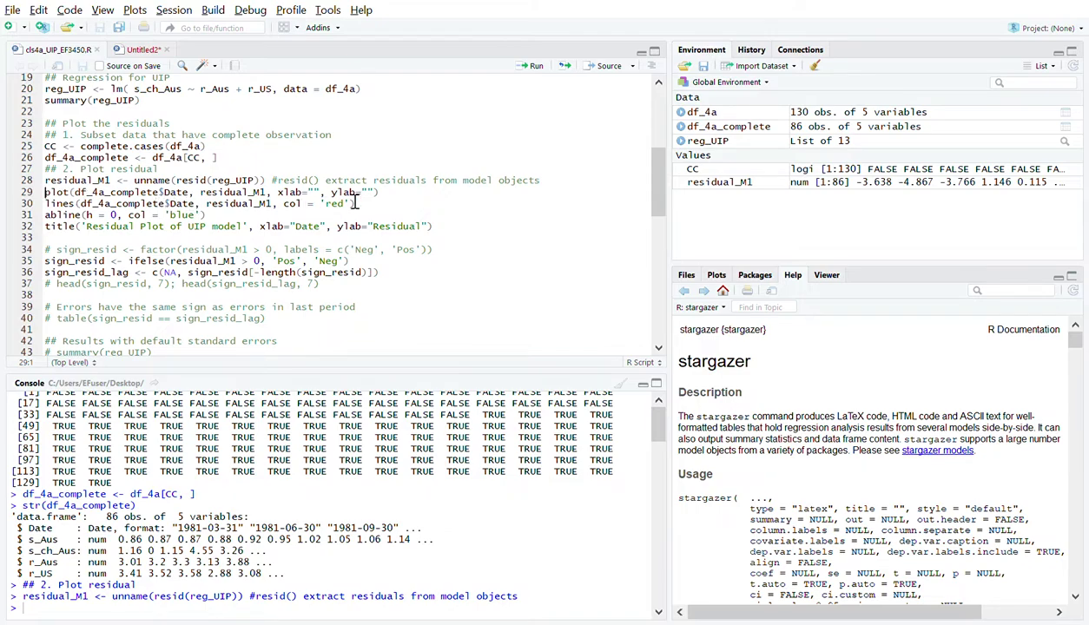
# - Plot residual_M1 against Date with red connecting lines, a blue zero line, the title 'Residual Plot of UIP model' and axis labels
pyautogui.hotkey('ctrl', 'Return')
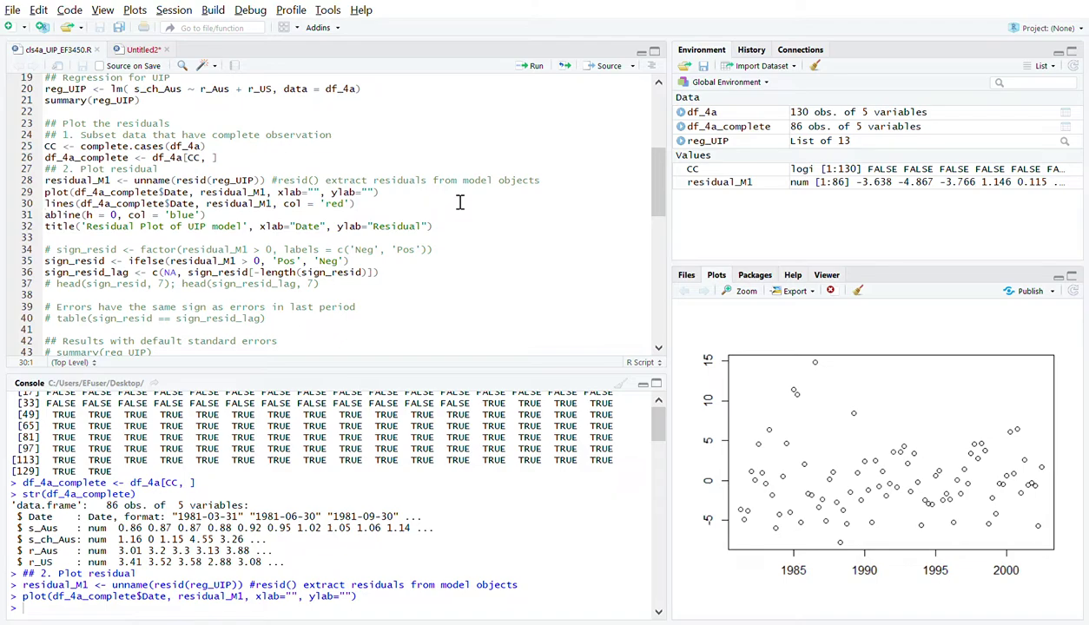
pyautogui.hotkey('ctrl', 'Return')
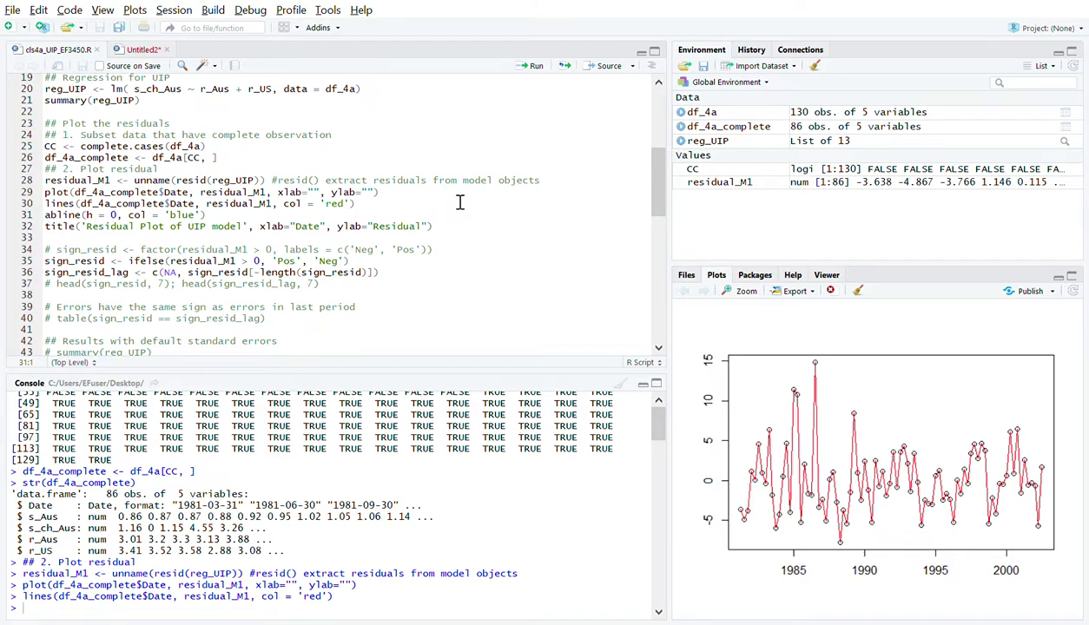
pyautogui.hotkey('ctrl', 'Return')
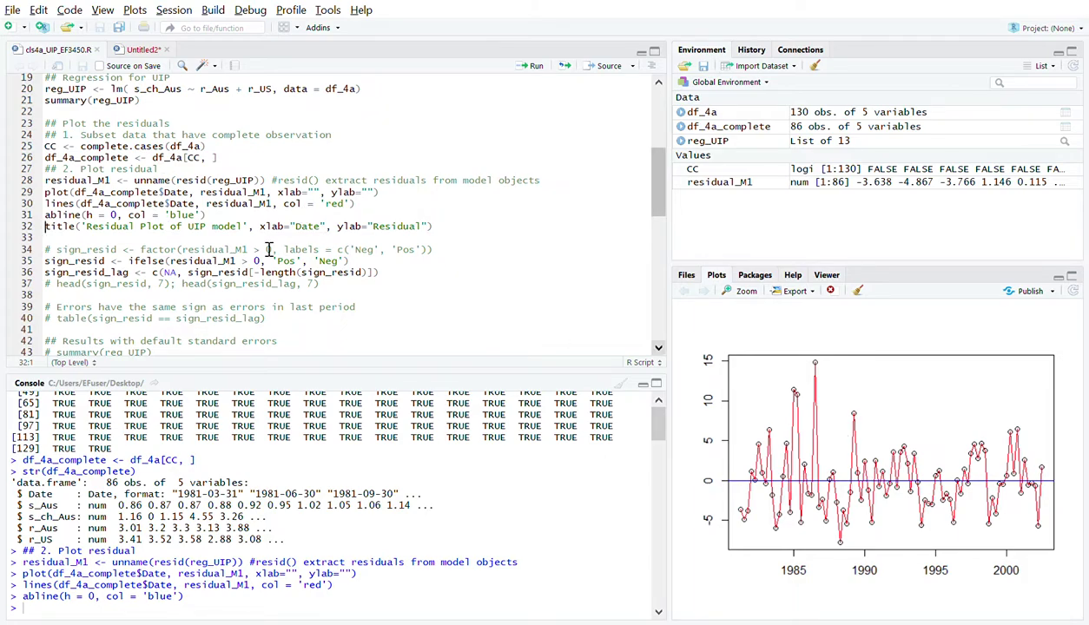
pyautogui.hotkey('ctrl', 'Return')
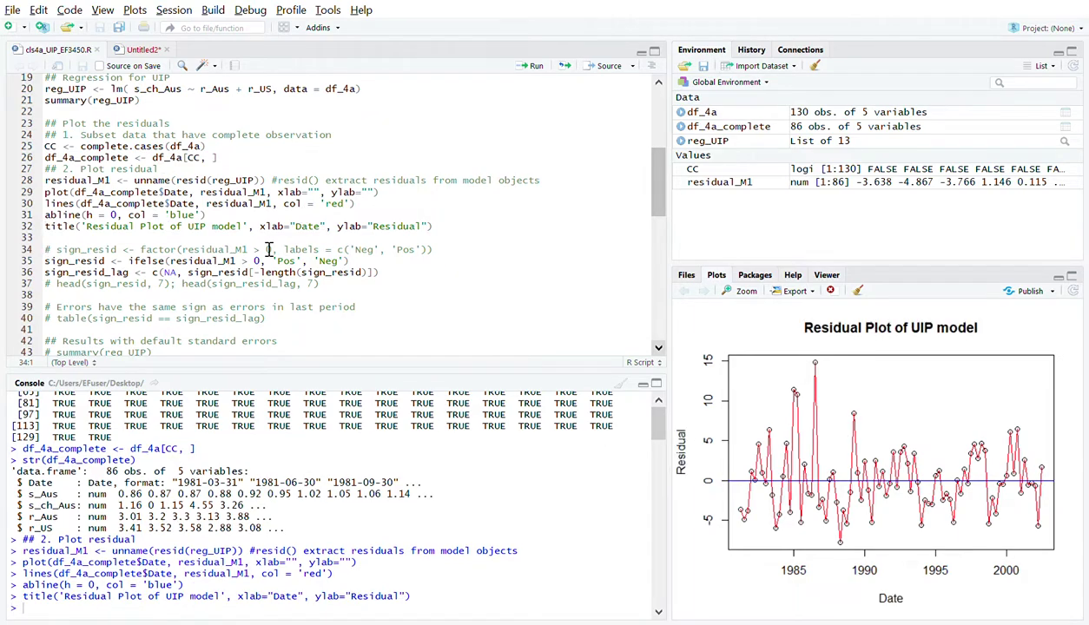